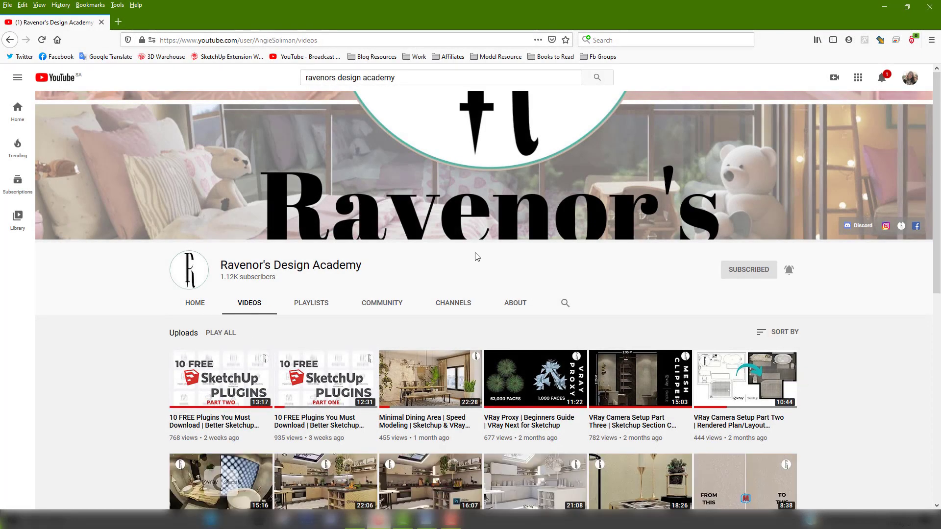
Step: Scroll through the channel's videos and go to its Playlists page
scroll(924, 324, "down", 5)
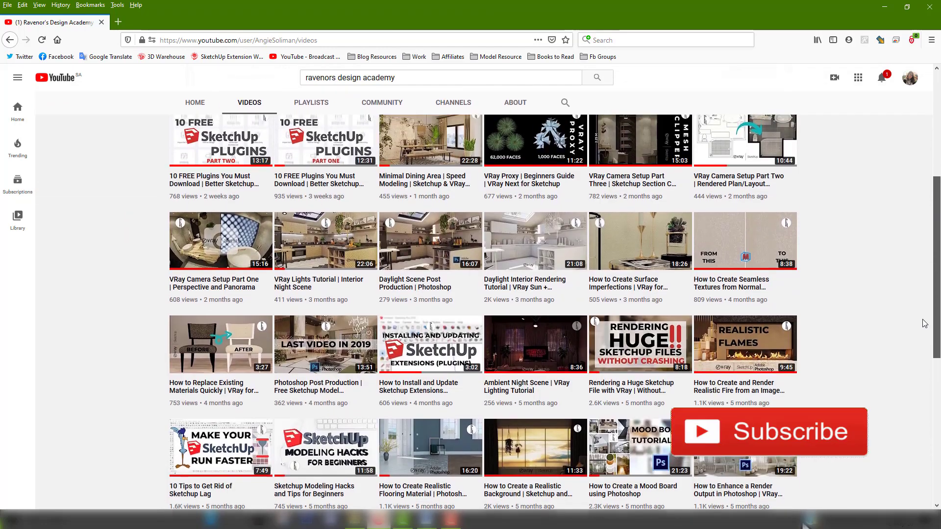
scroll(924, 324, "up", 2)
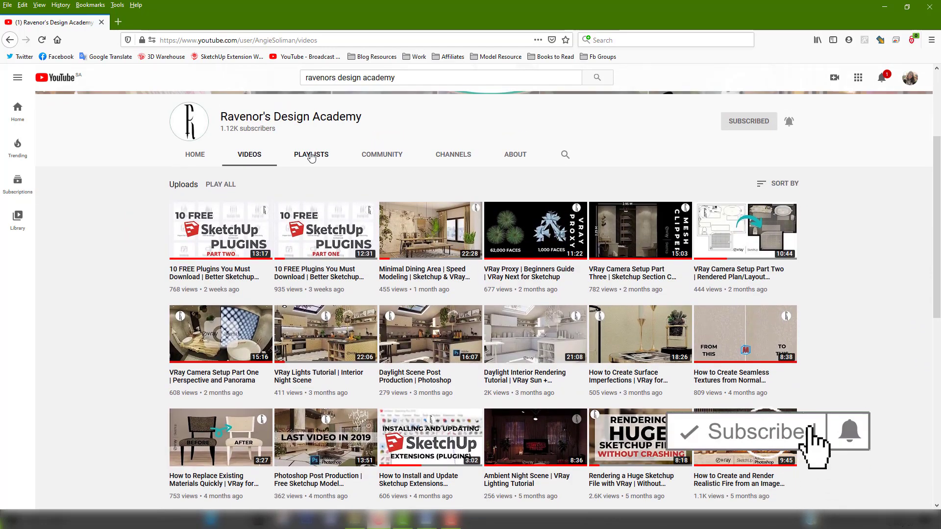
left_click(311, 156)
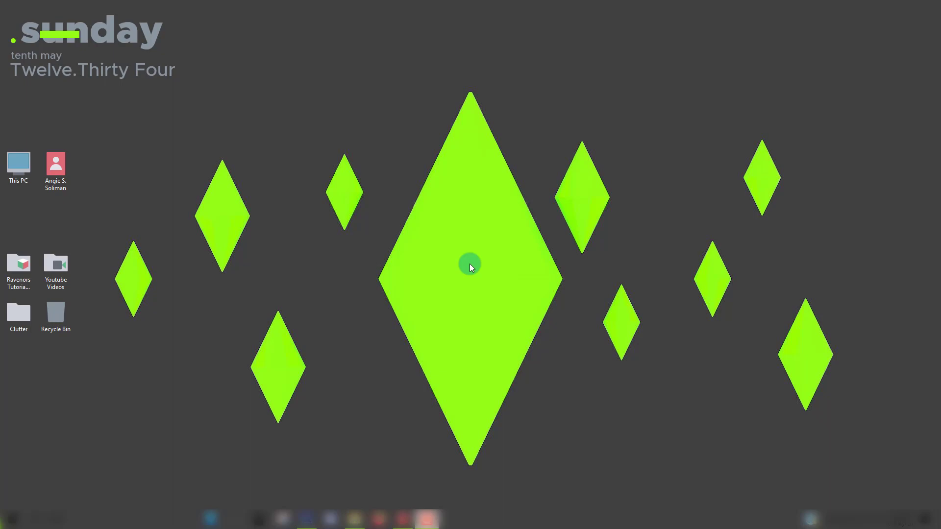
left_click(403, 519)
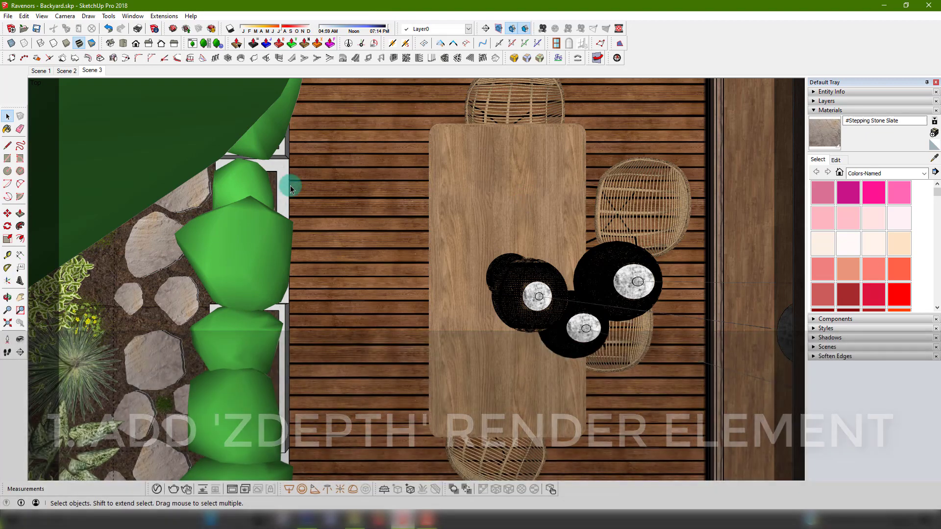
left_click(157, 489)
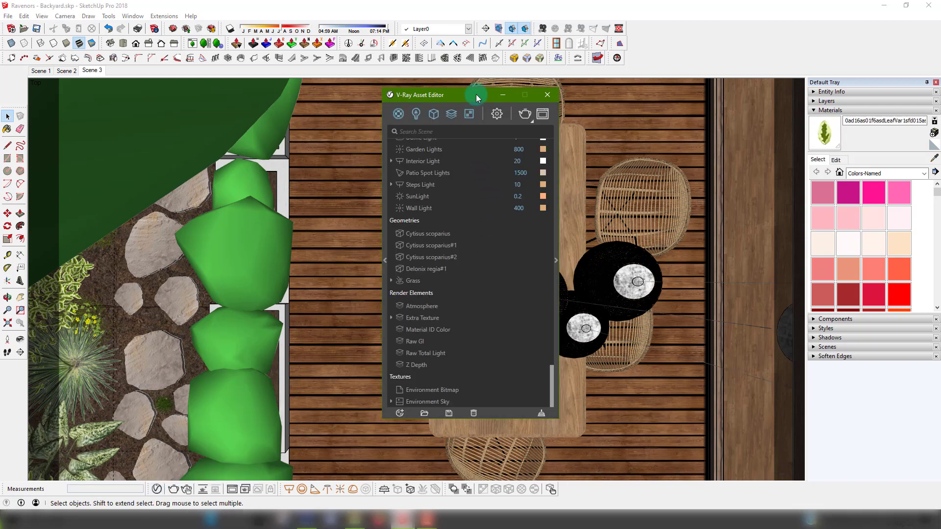
left_click_drag(475, 94, 385, 86)
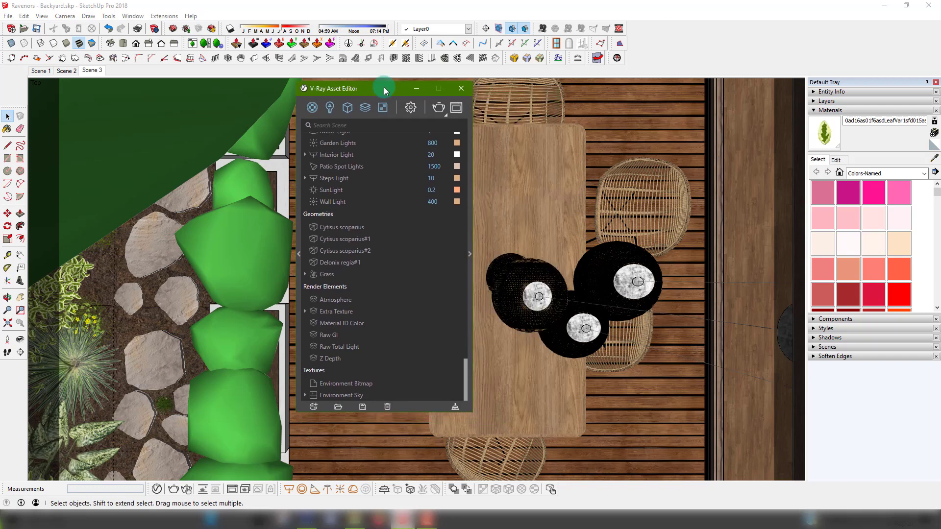
left_click(364, 107)
left_click(315, 212)
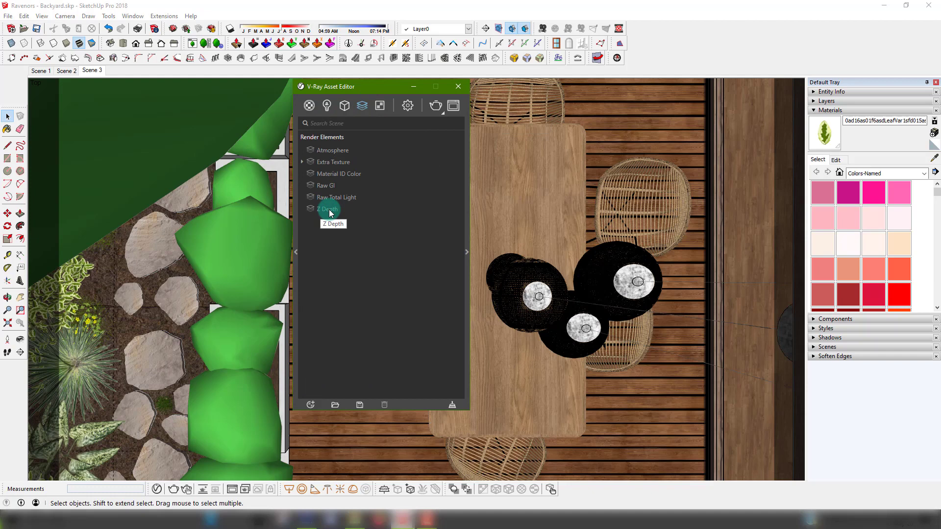
left_click(364, 108)
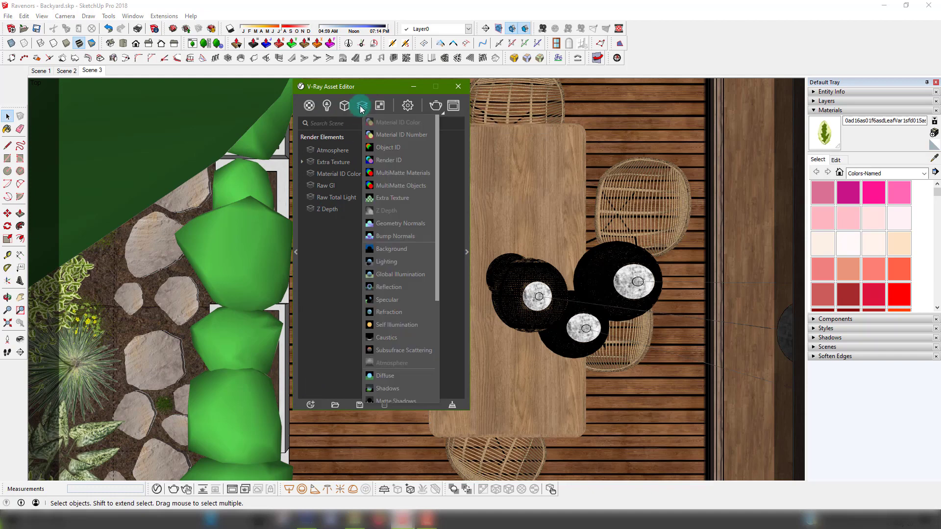
left_click(387, 216)
left_click(334, 236)
left_click(466, 266)
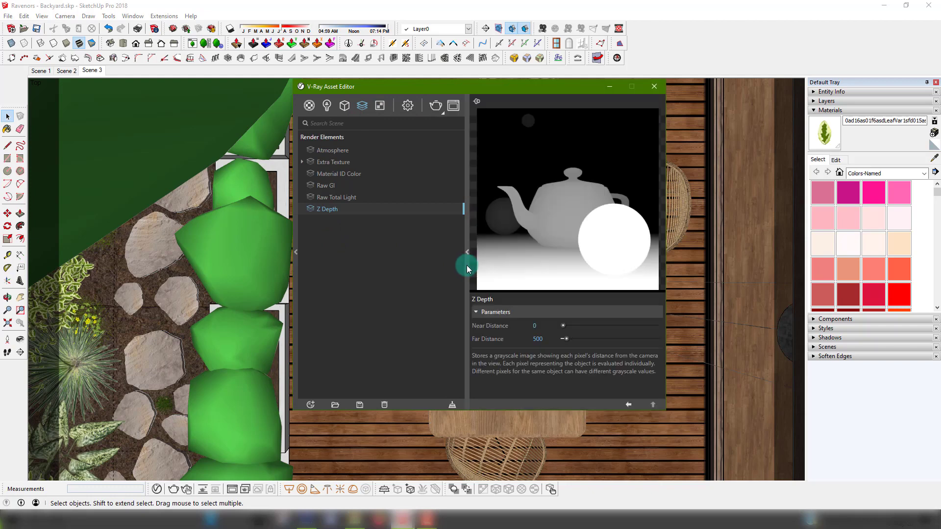
left_click(540, 343)
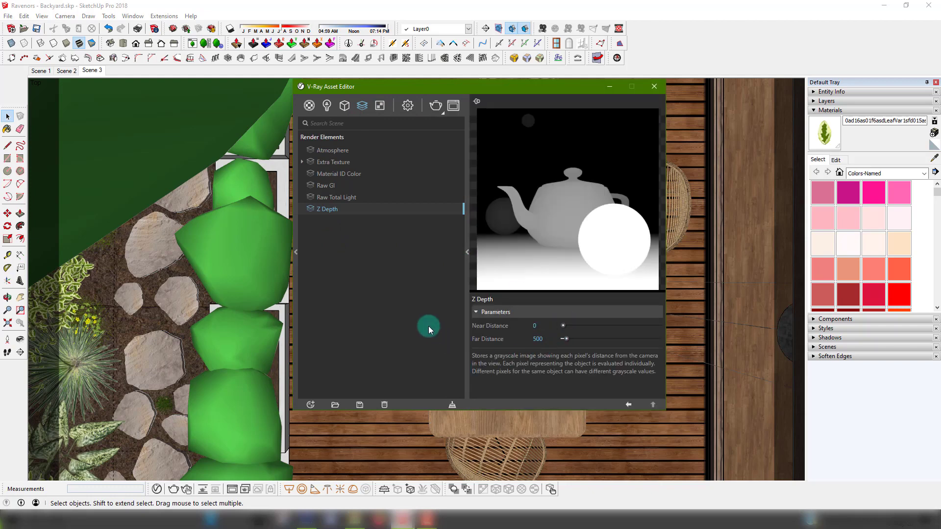
left_click_drag(402, 89, 363, 101)
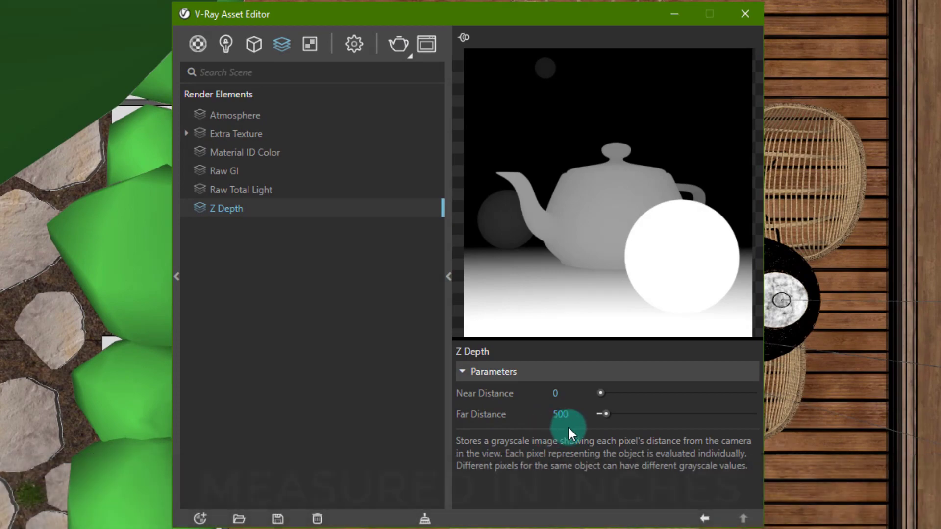
Step: Select and copy the entire Test 12.Z_Depth.jpg image
left_click(745, 14)
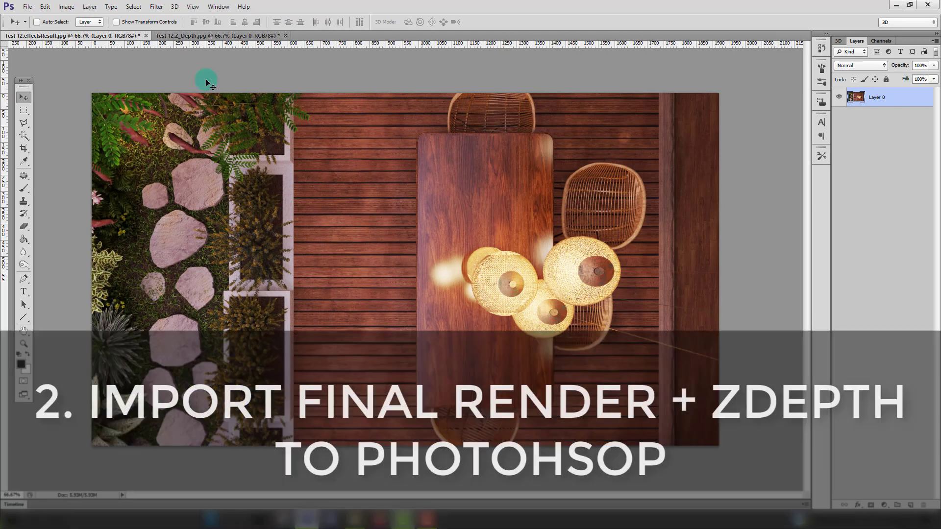
left_click(220, 38)
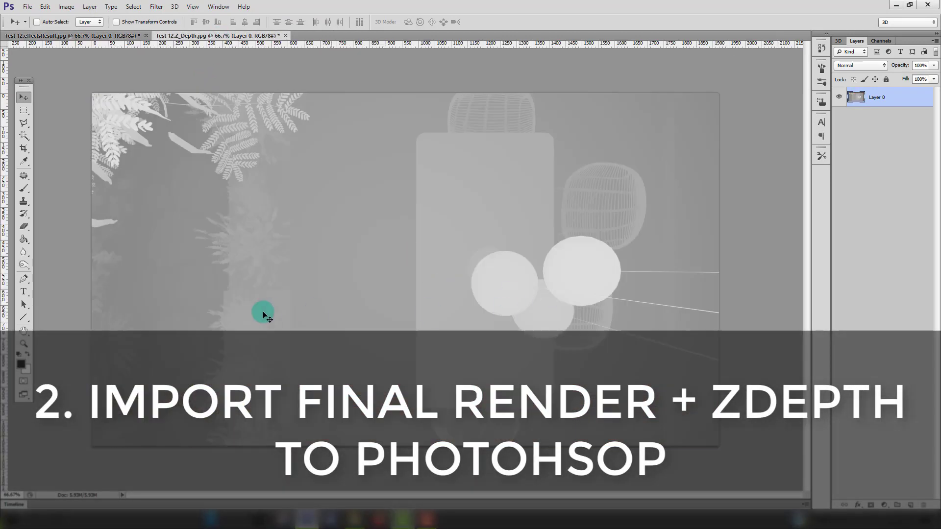
key("ctrl+Tab")
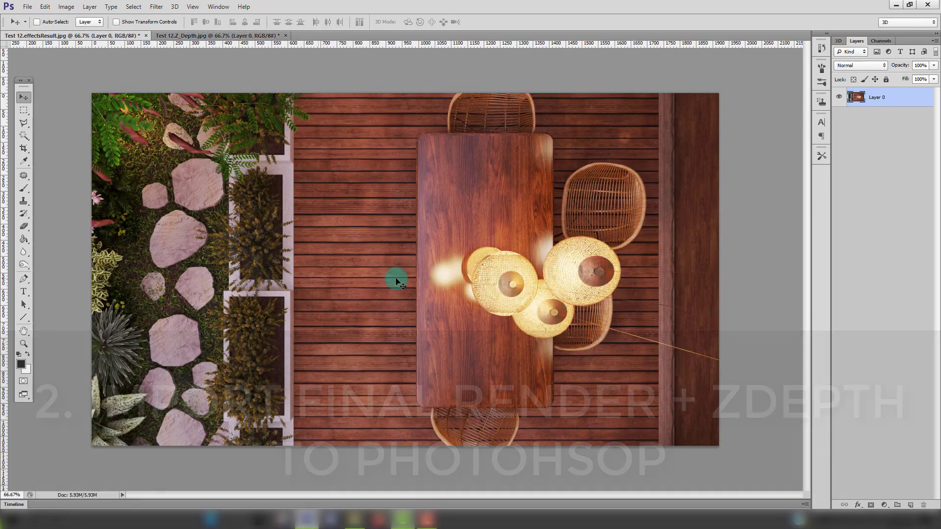
left_click(219, 37)
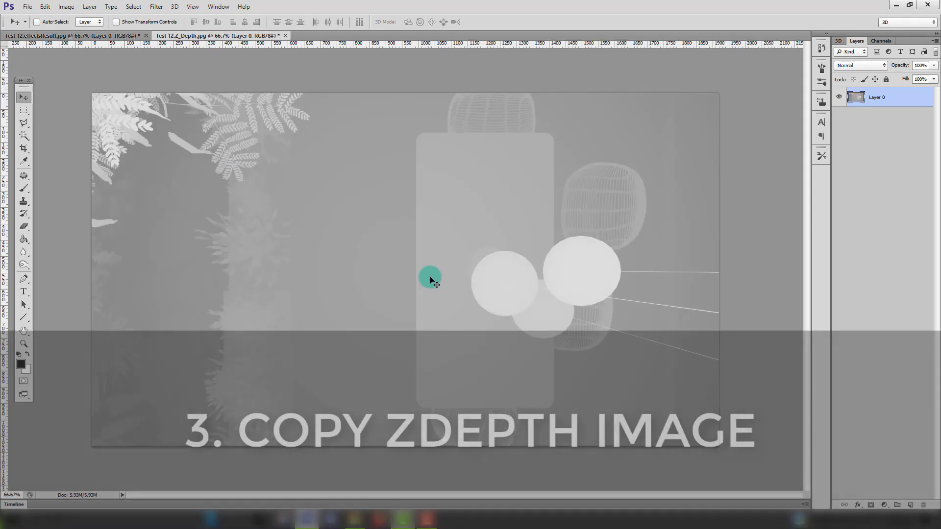
key("ctrl+a")
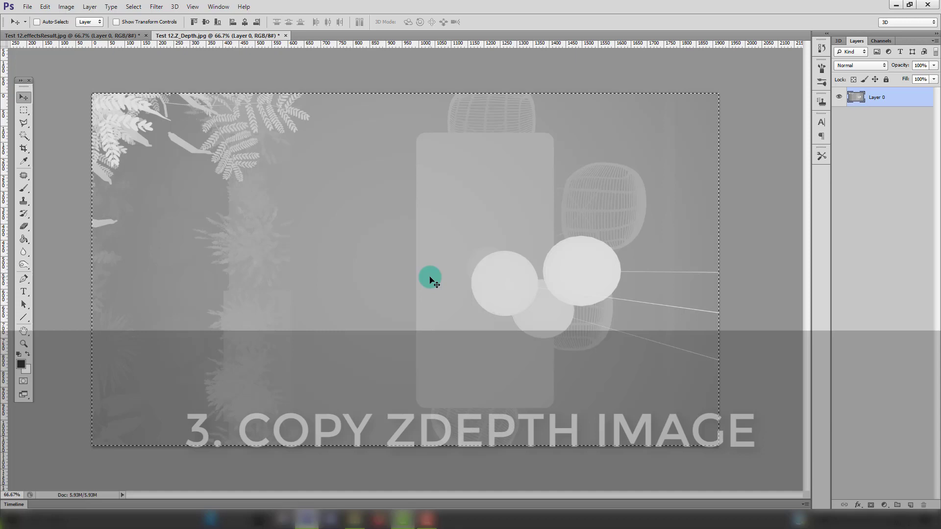
key("ctrl+c")
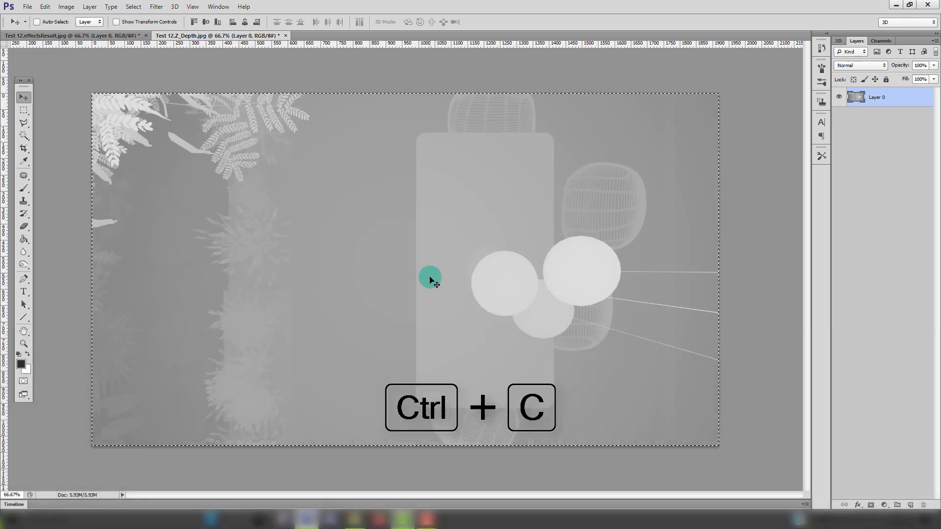
Step: Paste the Z-depth image into a new Alpha 1 channel of the colour render
left_click(133, 37)
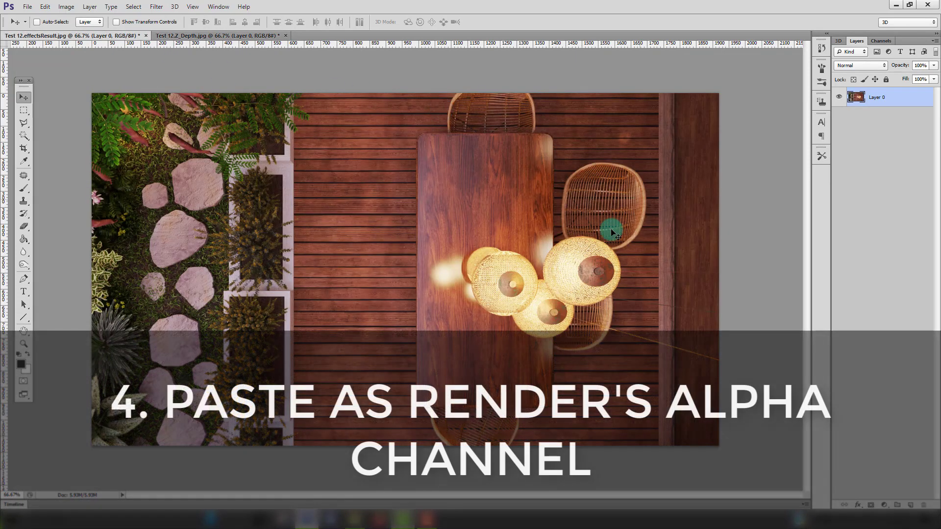
left_click(882, 42)
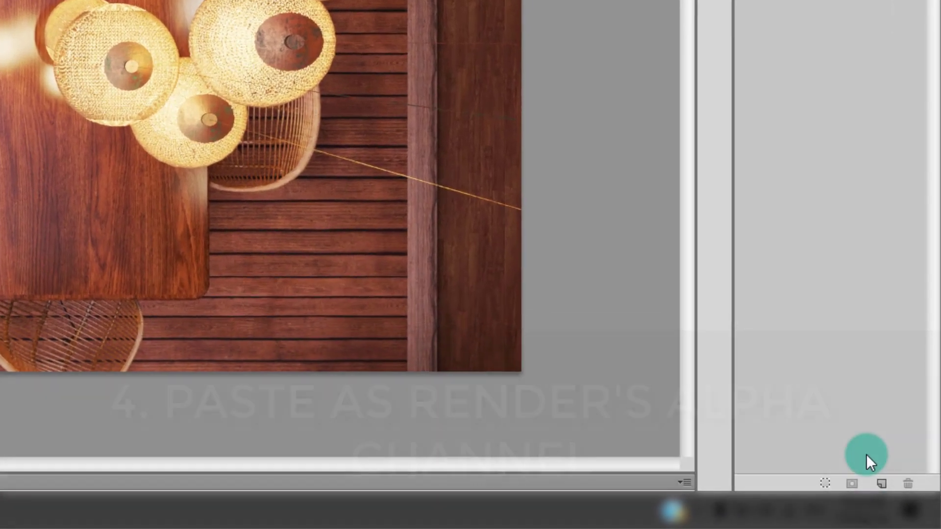
left_click(881, 483)
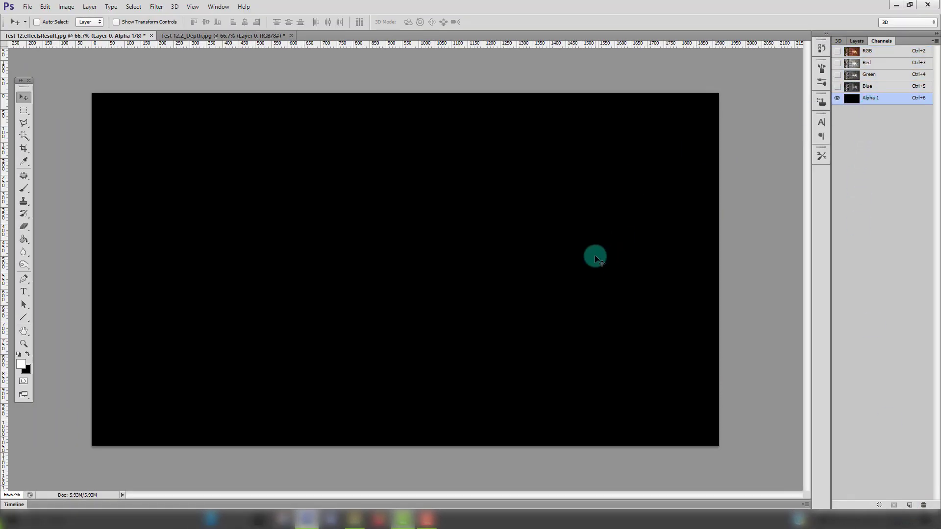
key("ctrl+v")
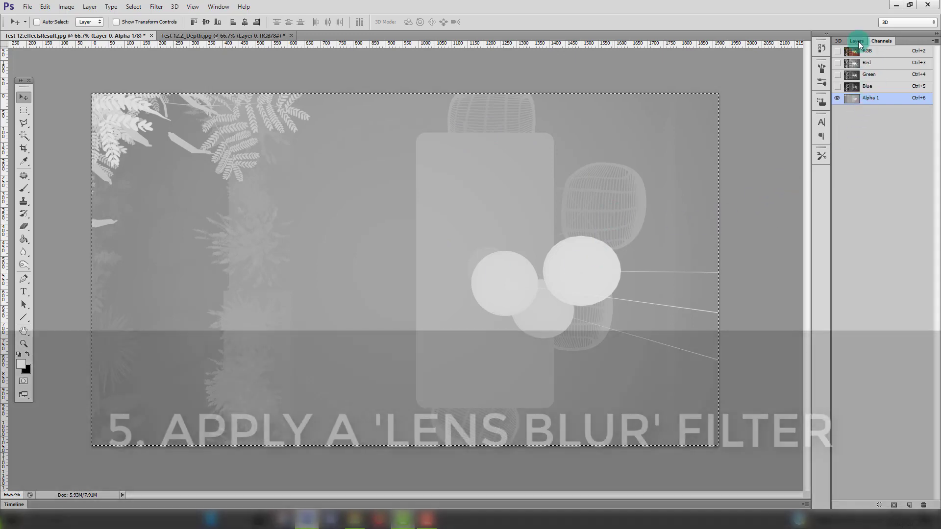
Step: Return to Layer 0 of the colour render and clear the selection
left_click(858, 41)
left_click(898, 102)
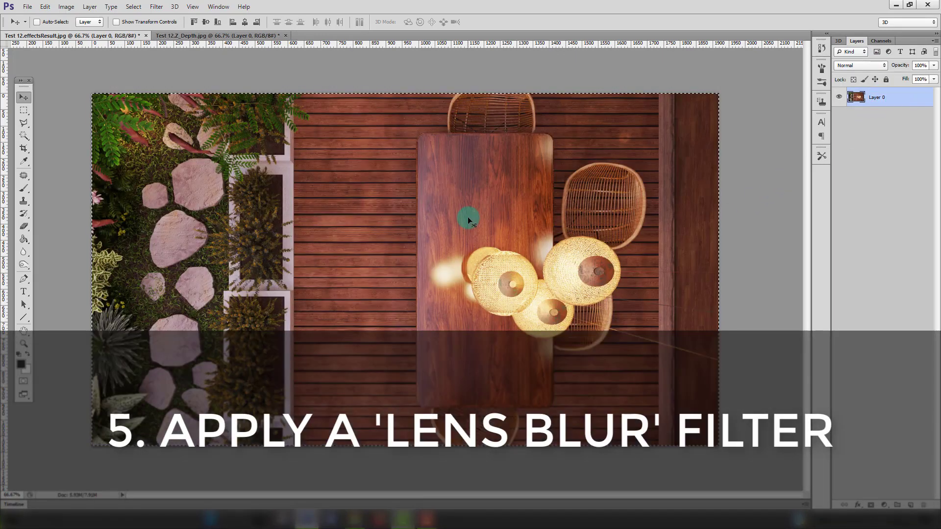
key("ctrl+d")
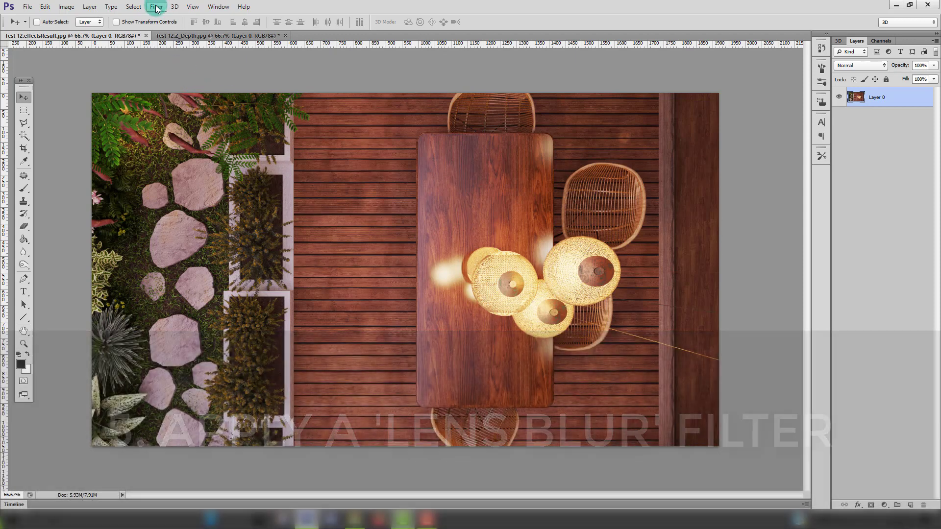
Step: Open Filter > Blur > Lens Blur and set the depth map source to Alpha 1
left_click(157, 7)
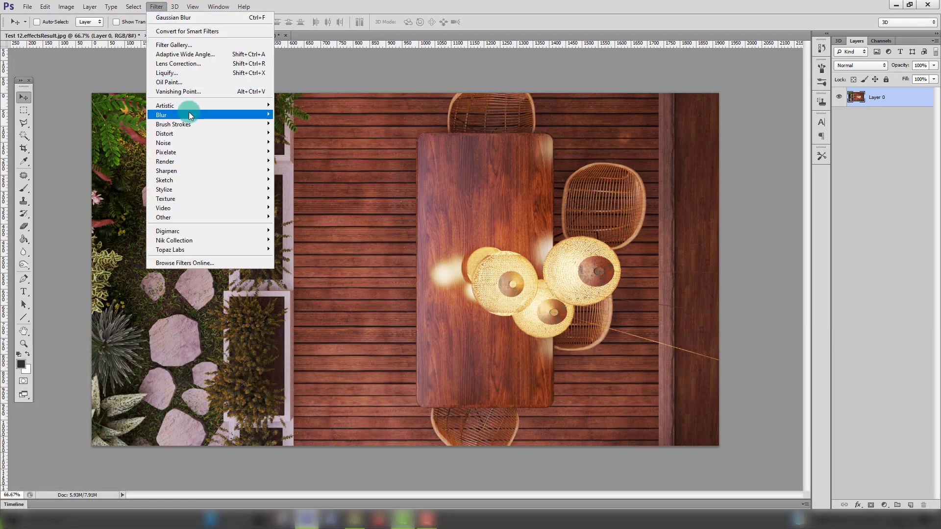
mouse_move(205, 114)
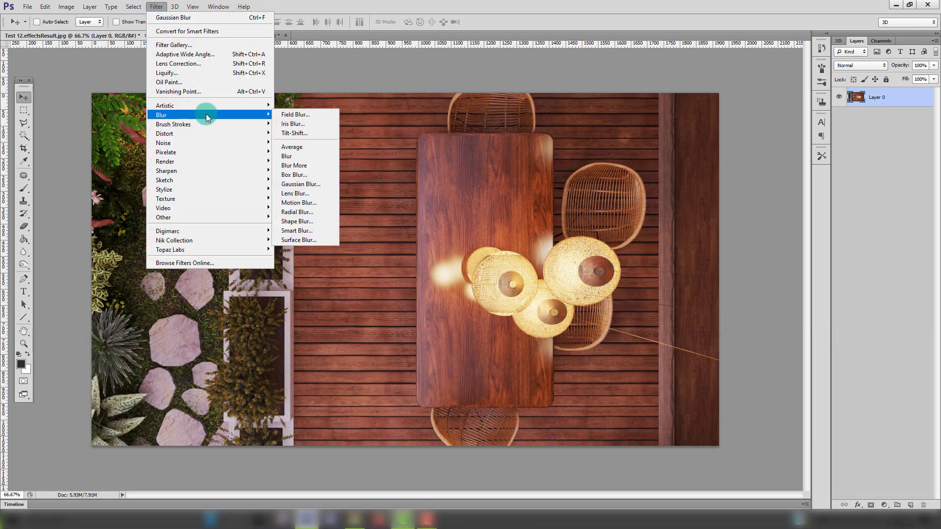
left_click(313, 193)
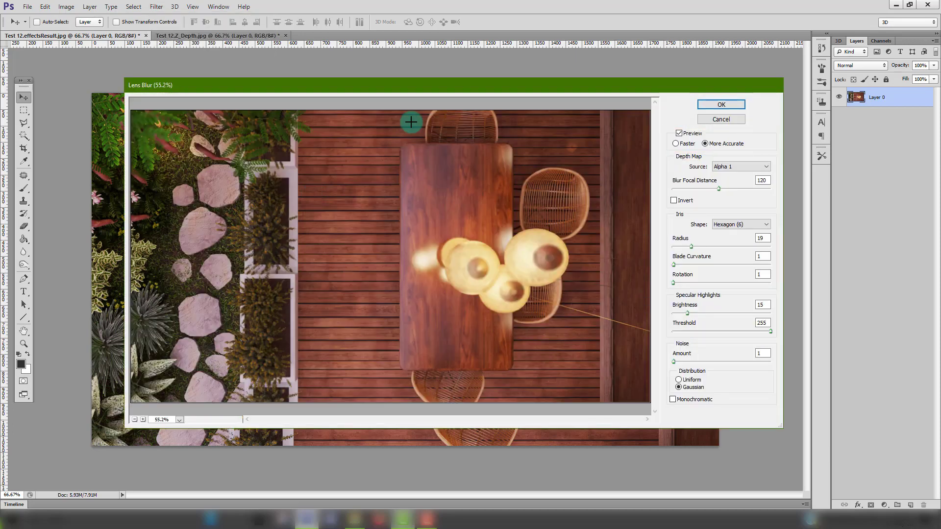
left_click_drag(489, 87, 468, 58)
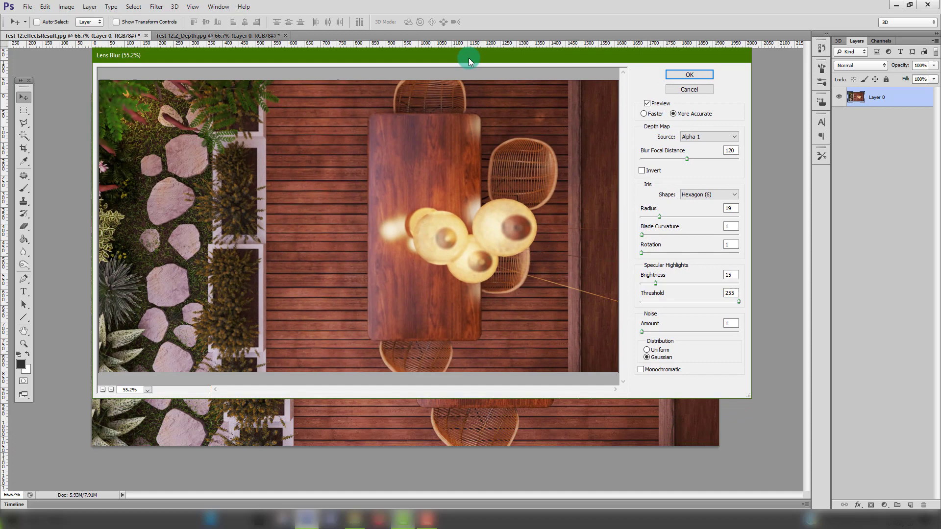
left_click(695, 139)
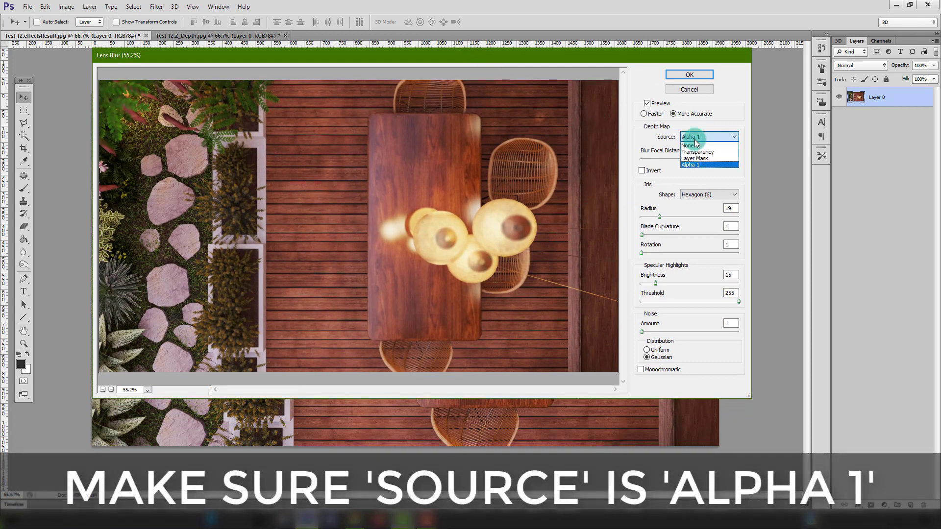
left_click(694, 166)
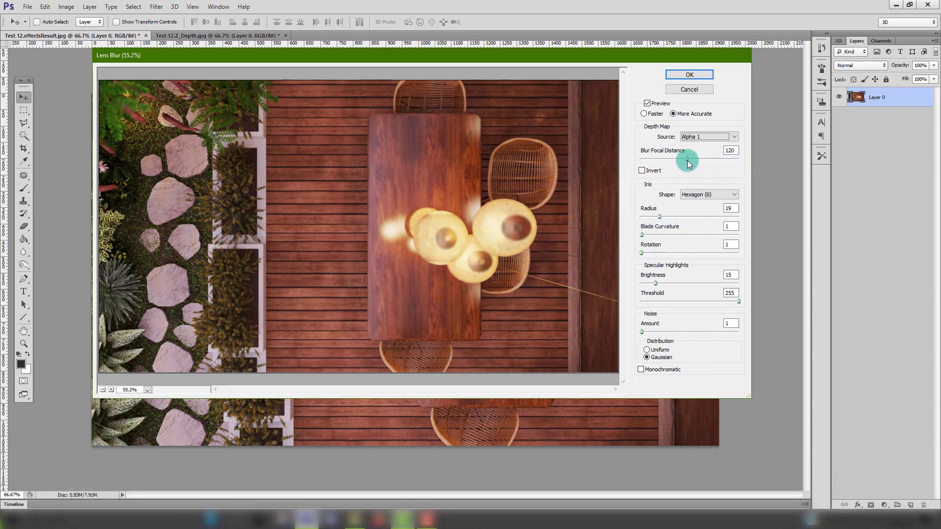
Step: Try blur focal distances of 245 and 0, then settle on 130 with radius 10
left_click_drag(689, 162, 741, 162)
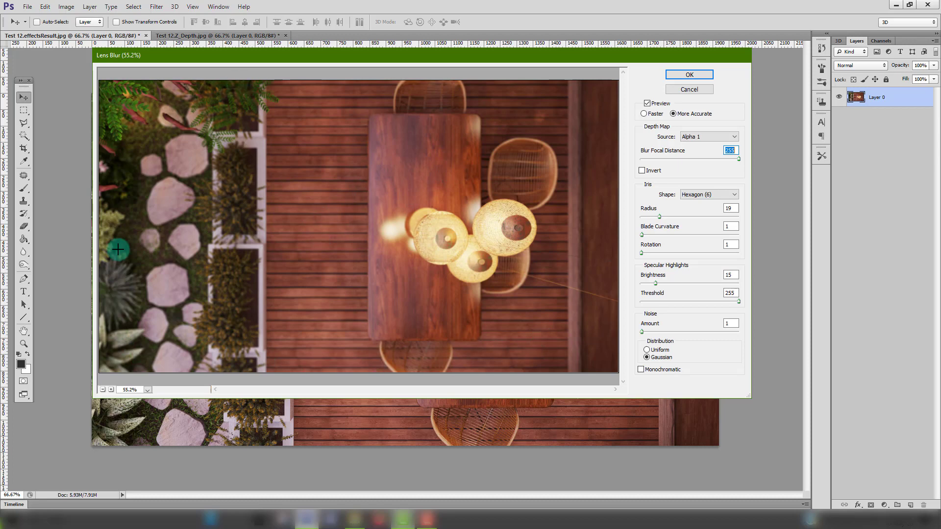
left_click_drag(737, 158, 642, 163)
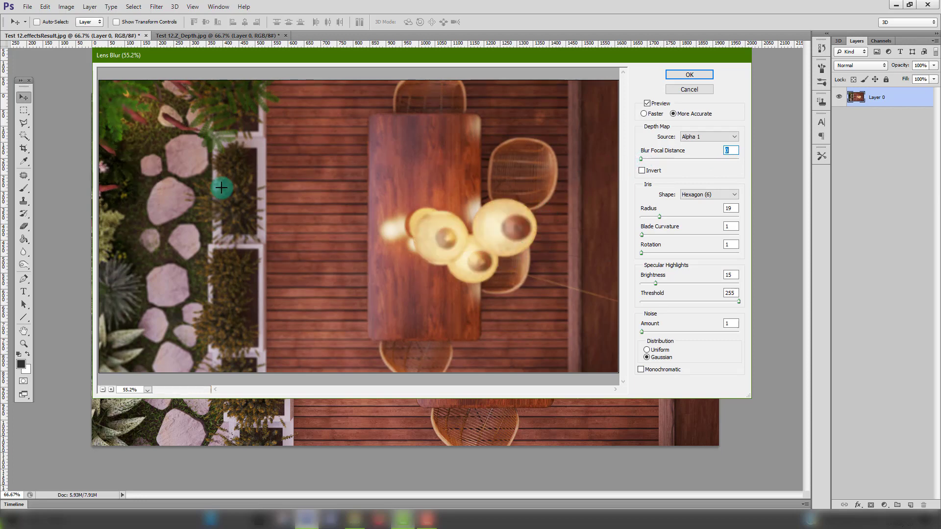
left_click(690, 160)
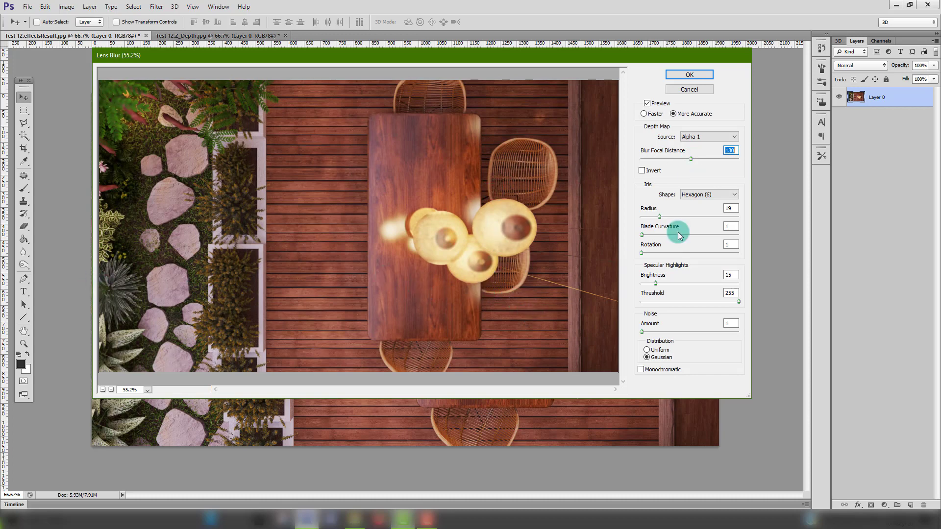
left_click_drag(731, 209, 703, 212)
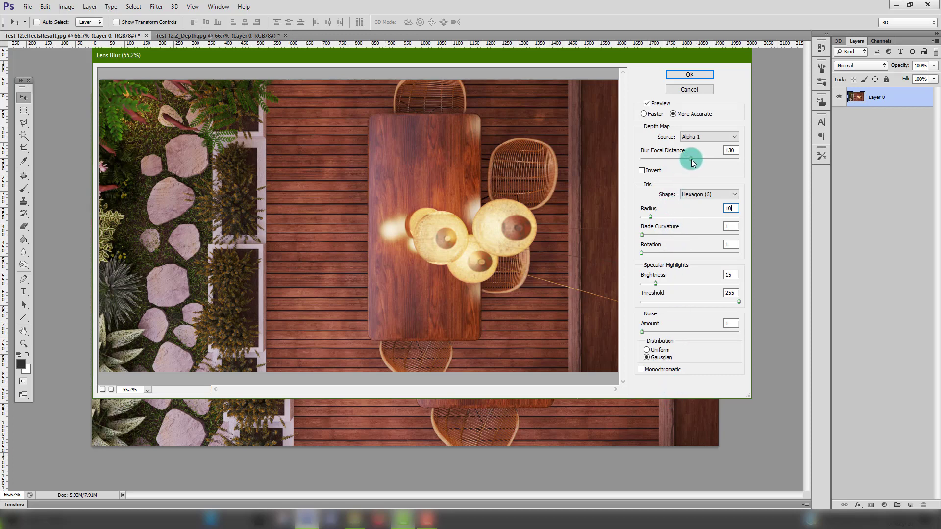
Step: Raise the blur focal distance in small steps from 143 up to about 200
left_click_drag(692, 159, 696, 159)
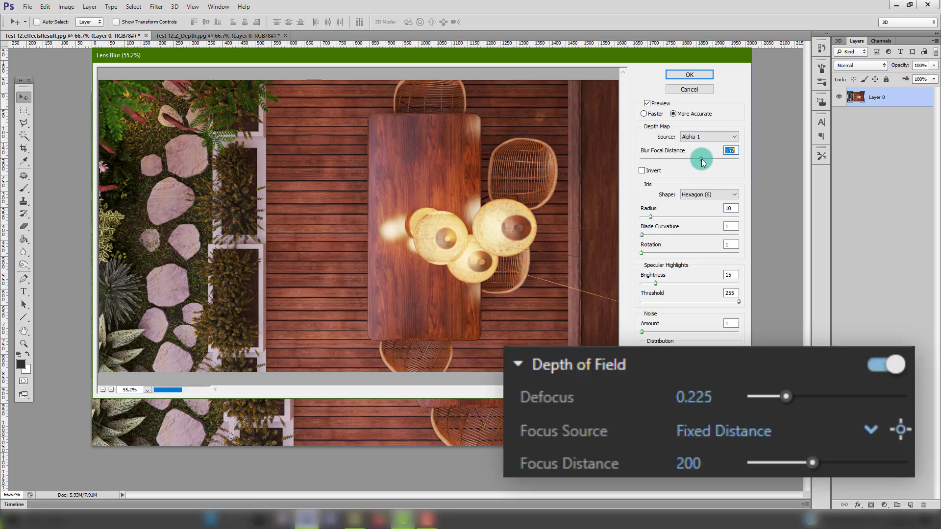
left_click_drag(701, 159, 712, 159)
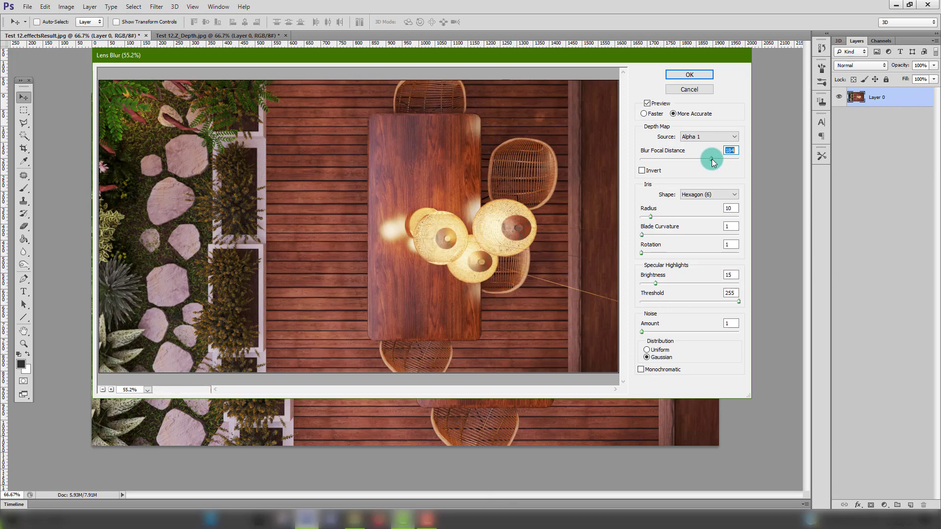
left_click_drag(716, 159, 720, 159)
left_click_drag(720, 159, 727, 159)
left_click_drag(721, 160, 721, 162)
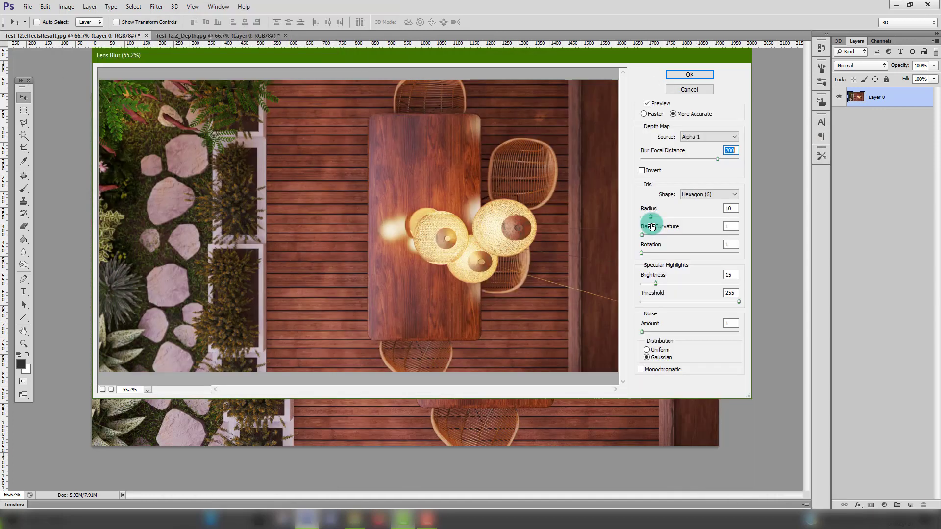
mouse_move(652, 224)
left_mouse_down()
mouse_move(672, 218)
mouse_move(640, 221)
mouse_move(653, 222)
left_mouse_up()
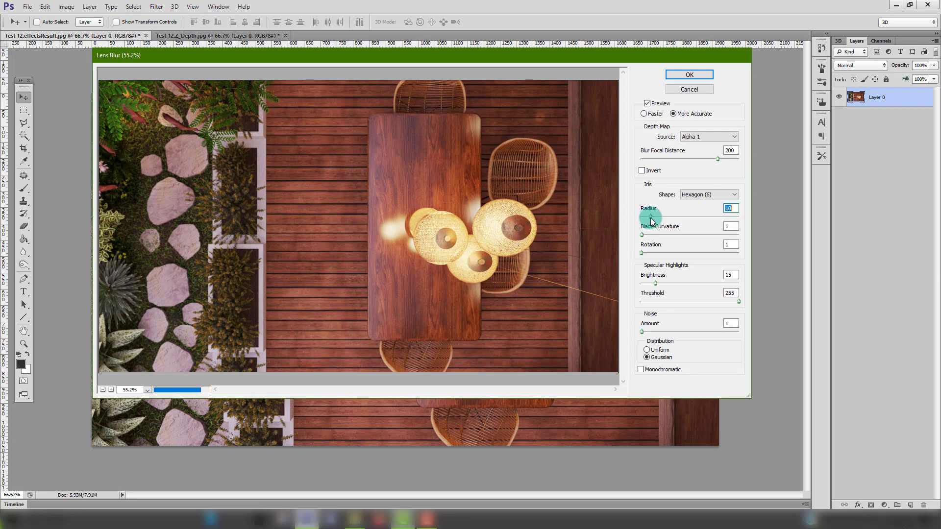
Step: Try lens blur radii of 5, 50 and 25, then settle on 15
double_click(735, 210)
type("5")
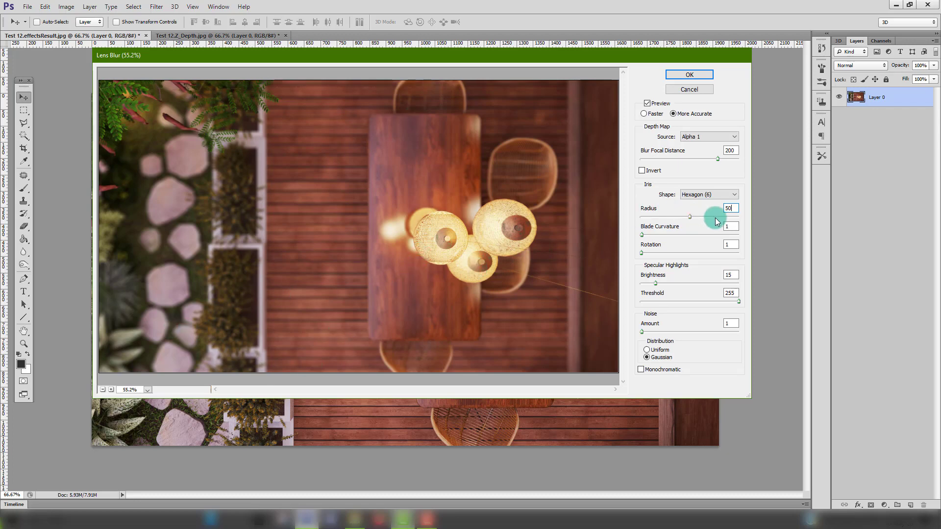
double_click(731, 208)
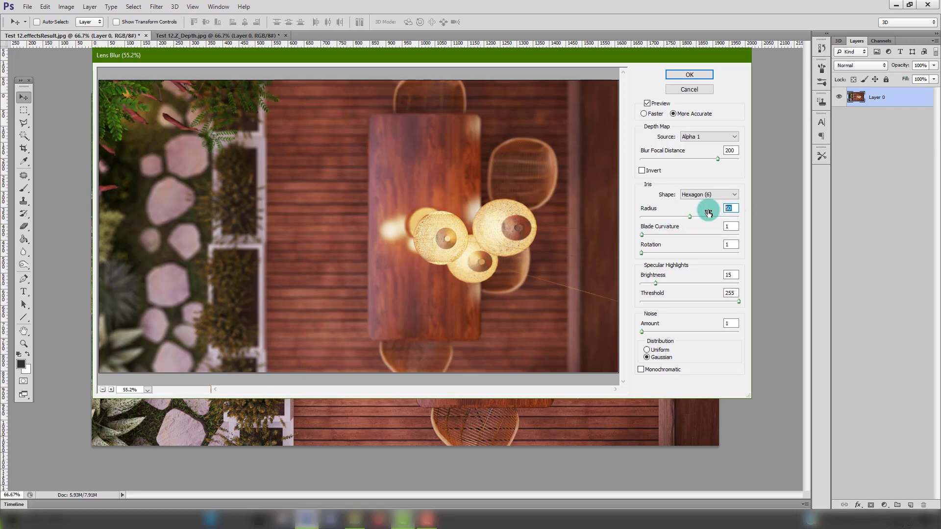
type("25")
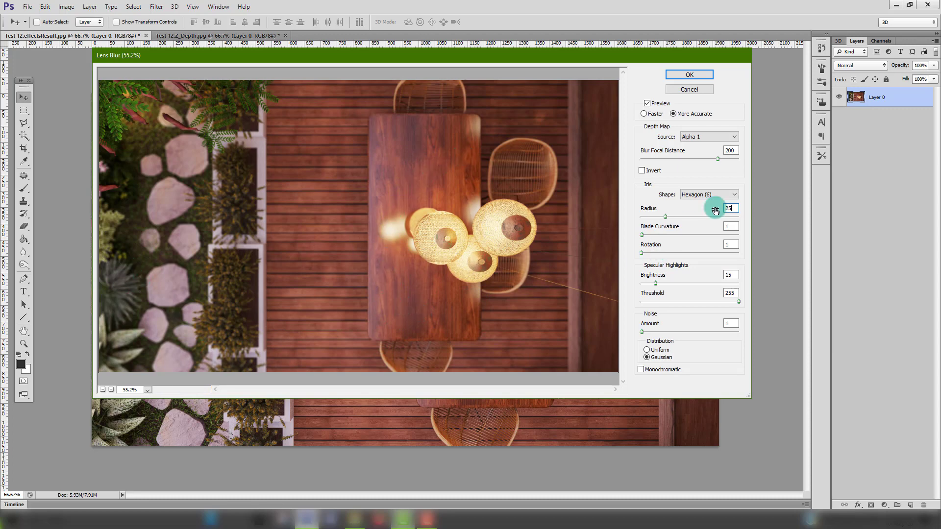
double_click(733, 208)
type("15")
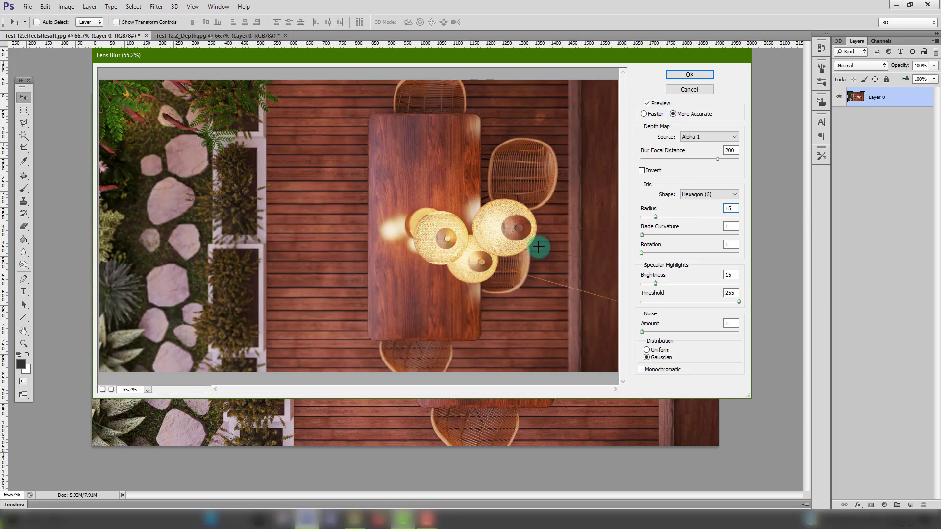
Step: Compare the preview against the unblurred original, then apply the lens blur
left_click(648, 104)
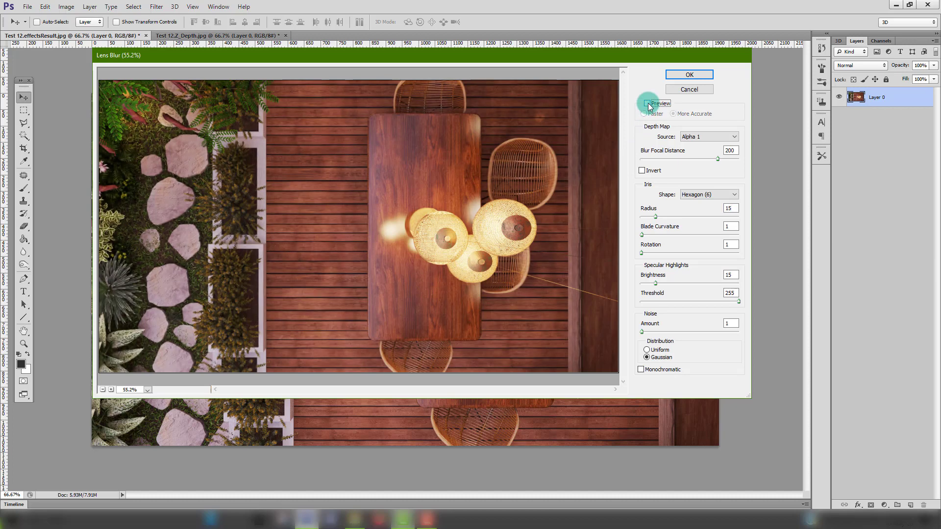
left_click(648, 104)
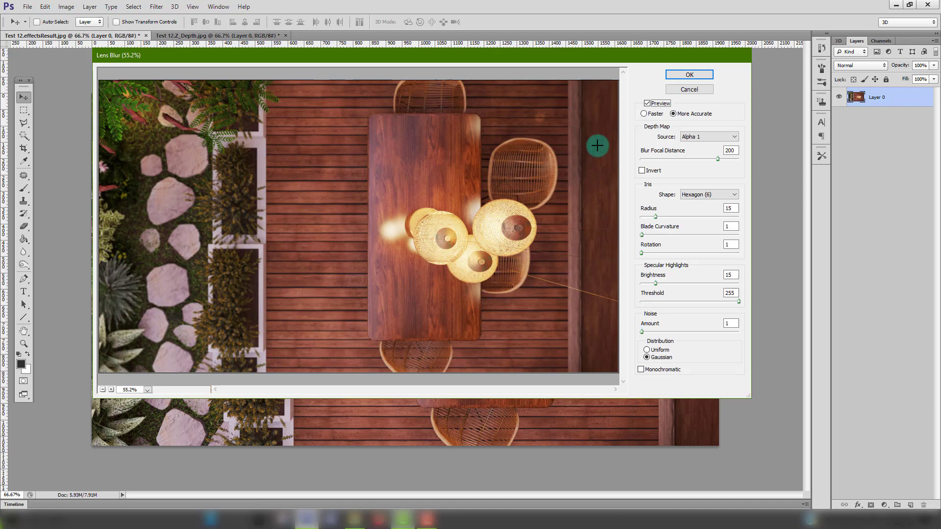
left_click(693, 82)
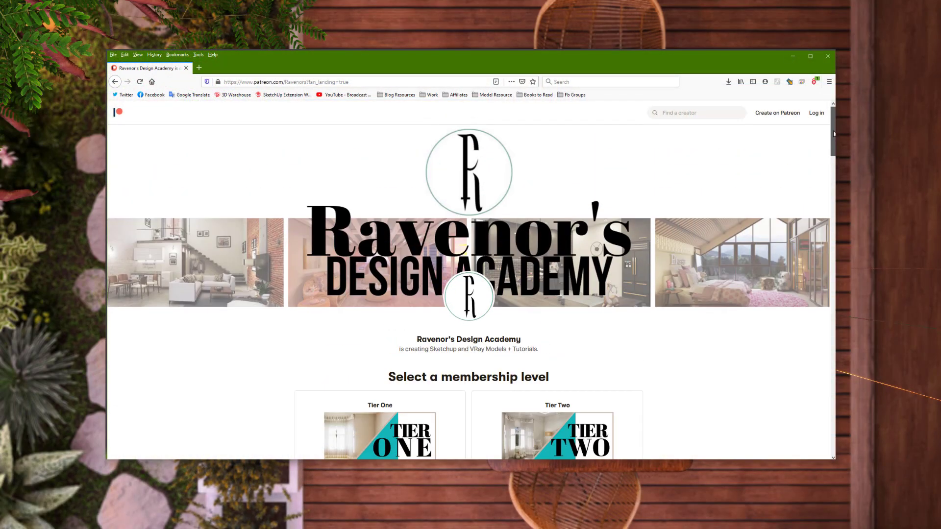
scroll(834, 145, "down", 2)
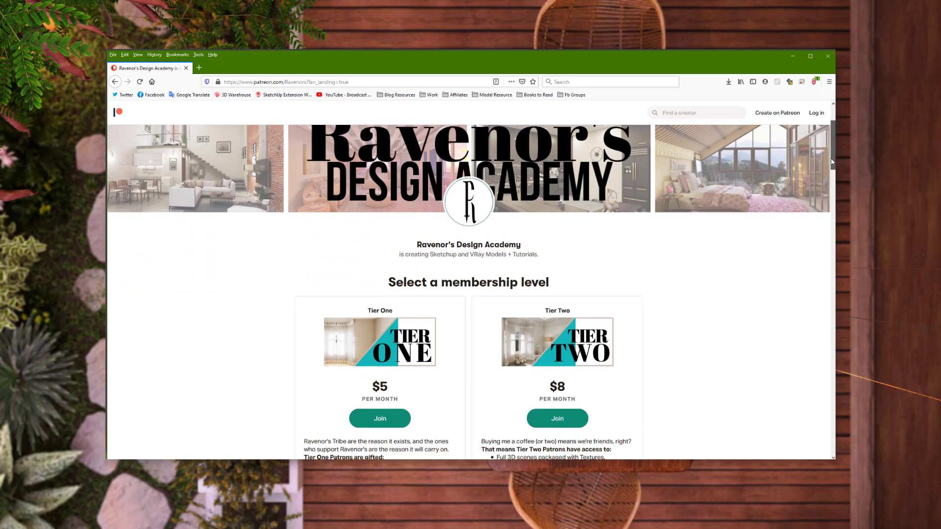